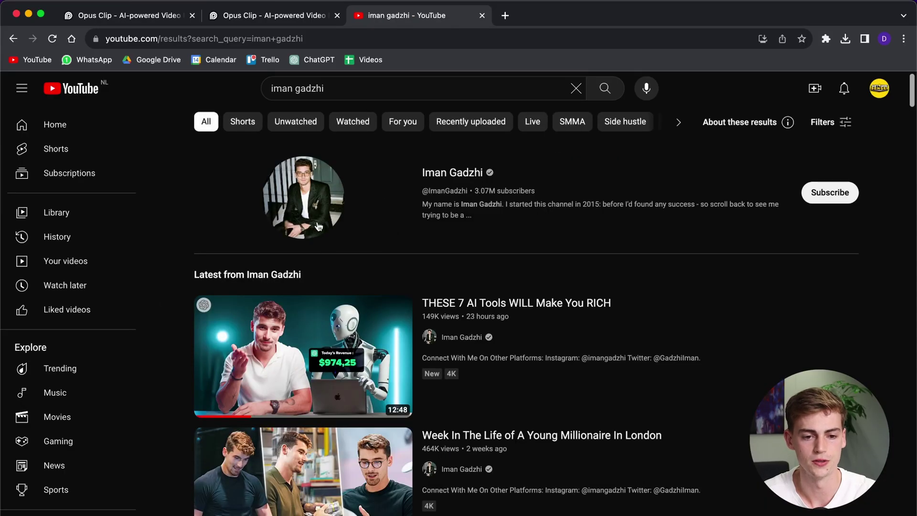
Open the '17 Laws Of The Top 1%' video from the channel's Videos tab and copy its URL.
{"action": "left_click", "coordinate": [318, 227]}
{"action": "left_click", "coordinate": [298, 345]}
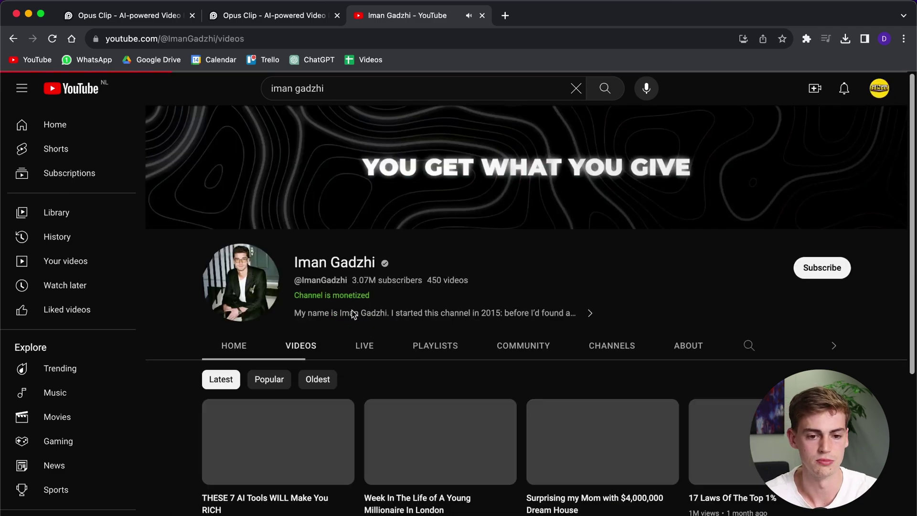
{"action": "scroll", "coordinate": [354, 314], "scroll_direction": "down", "scroll_amount": 3}
{"action": "key", "text": "XF86AudioMute"}
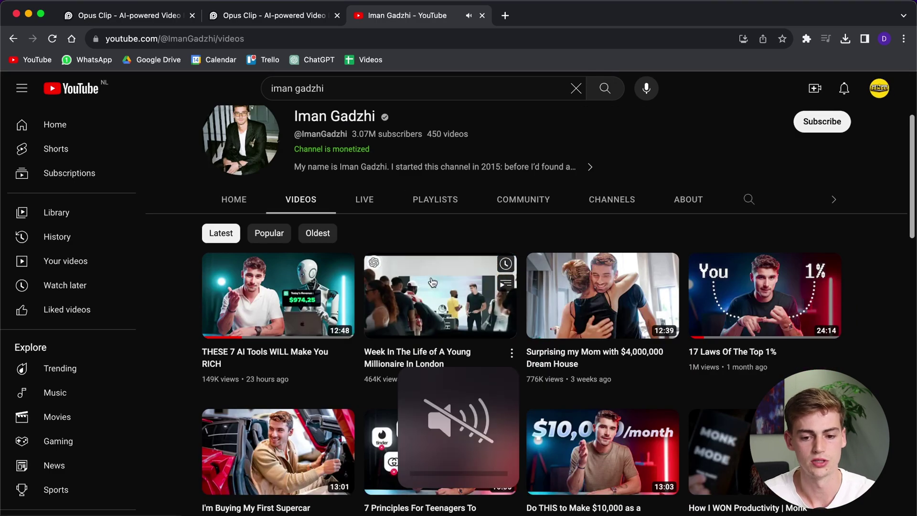
{"action": "left_click", "coordinate": [428, 327]}
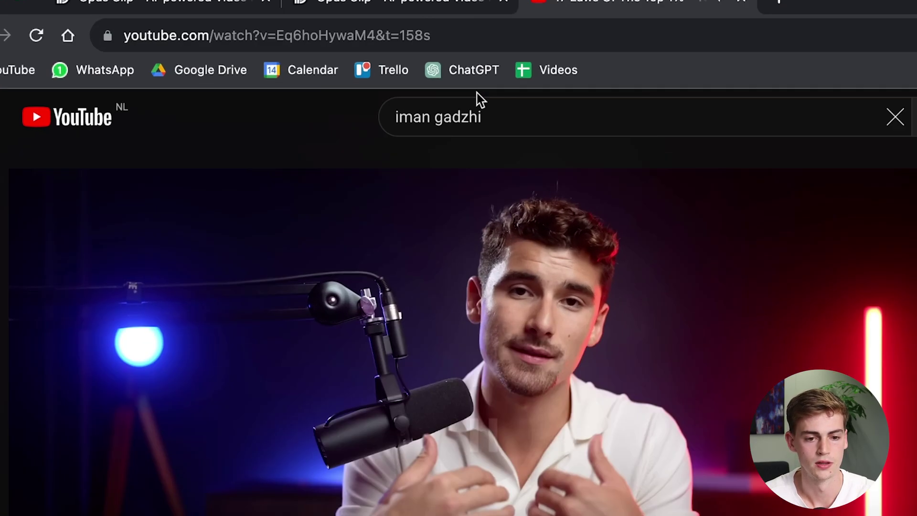
{"action": "left_click", "coordinate": [441, 33]}
{"action": "key", "text": "super+c"}
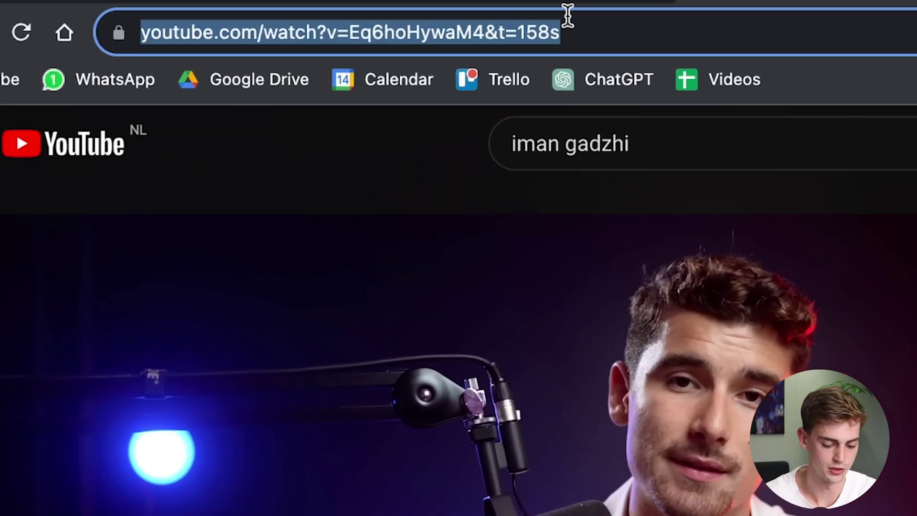
Paste the 17 Laws video link into Opus Clip and load it.
{"action": "left_click", "coordinate": [123, 15]}
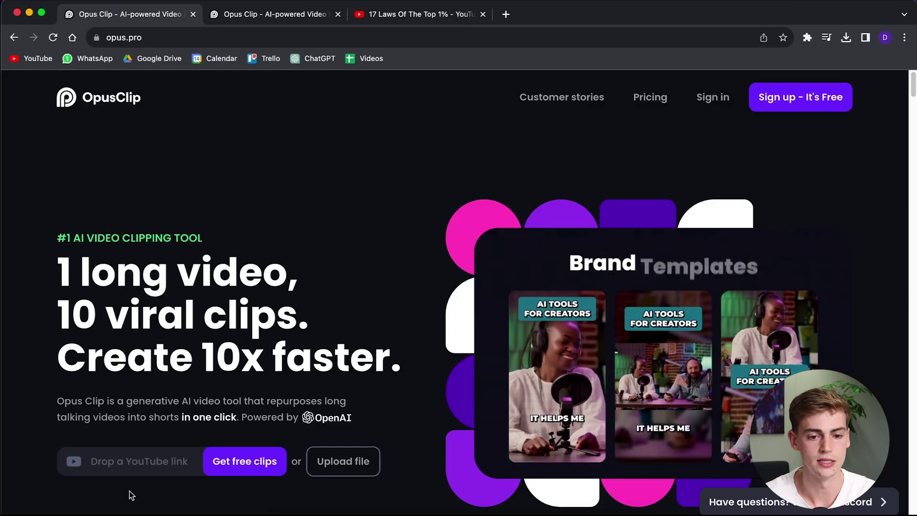
{"action": "mouse_move", "coordinate": [200, 461]}
{"action": "key", "text": "super+v"}
{"action": "key", "text": "Return"}
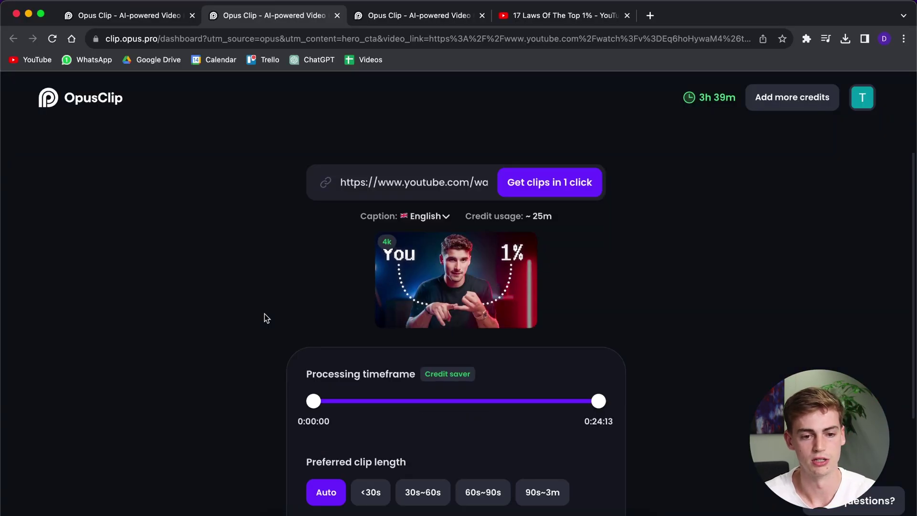
{"action": "scroll", "coordinate": [263, 318], "scroll_direction": "up", "scroll_amount": 1}
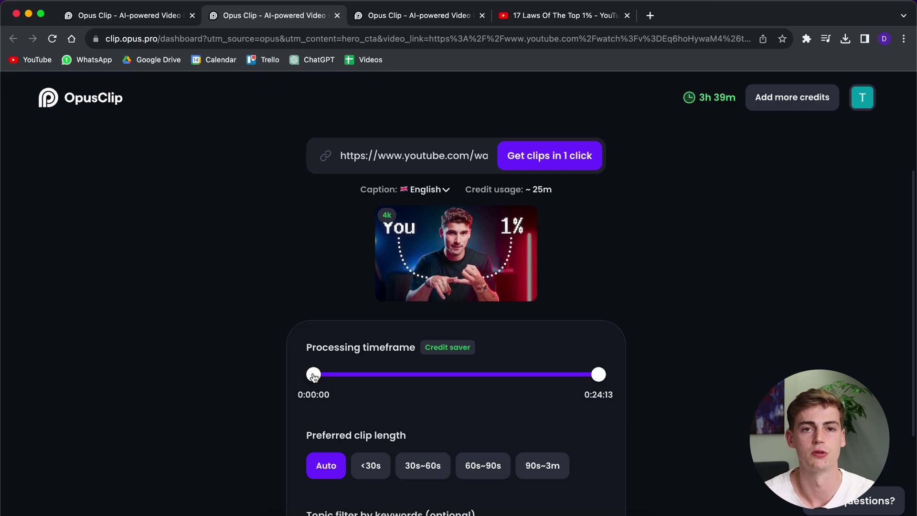
Start the timeframe at 0:00:49, allow <30s and 30s~60s clips, and get clips.
{"action": "left_click_drag", "start_coordinate": [315, 377], "coordinate": [339, 379]}
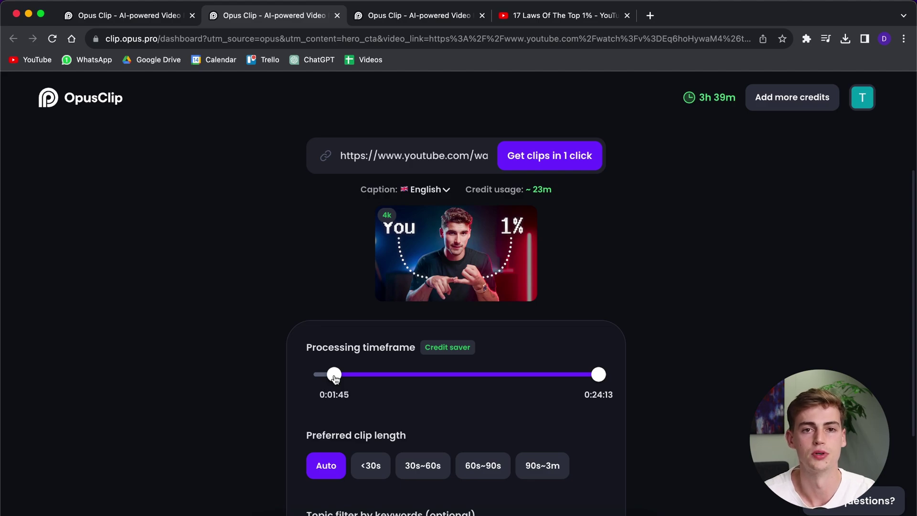
{"action": "left_click_drag", "start_coordinate": [335, 379], "coordinate": [324, 378]}
{"action": "scroll", "coordinate": [273, 338], "scroll_direction": "down", "scroll_amount": 3}
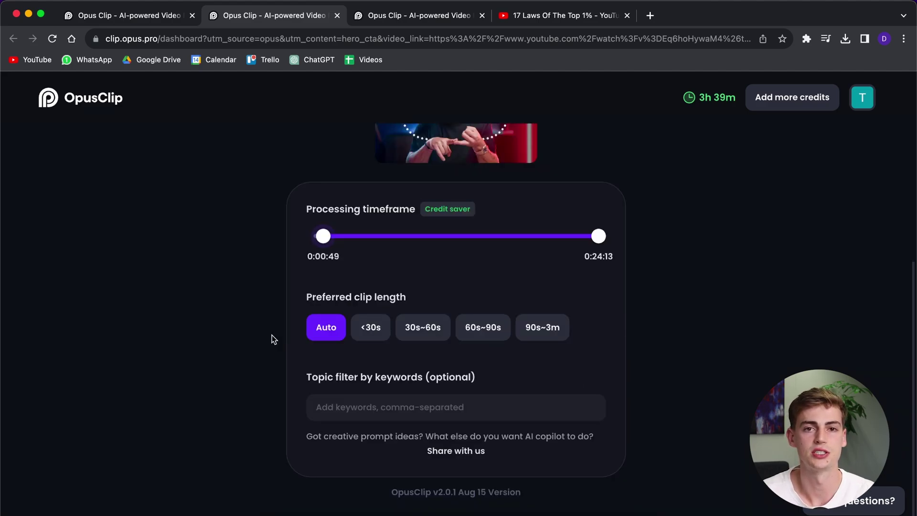
{"action": "left_click", "coordinate": [367, 338]}
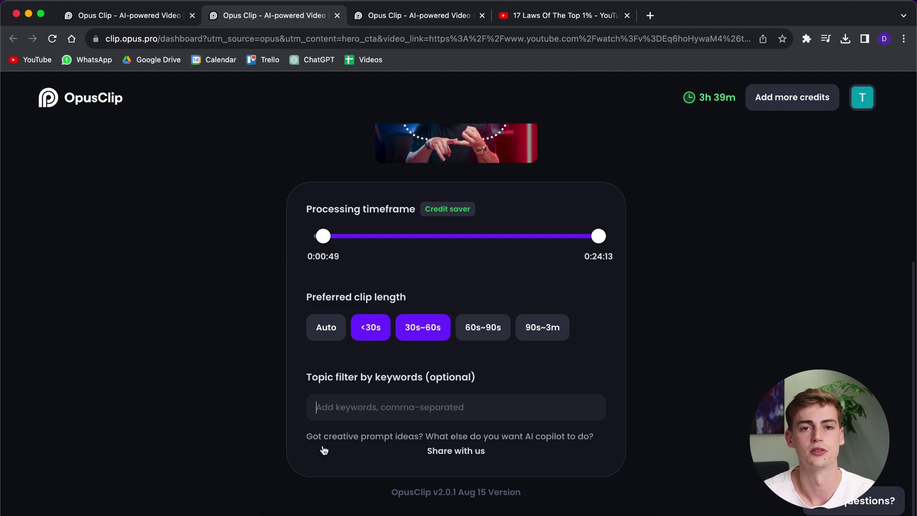
{"action": "scroll", "coordinate": [321, 449], "scroll_direction": "up", "scroll_amount": 4}
{"action": "left_click", "coordinate": [561, 211]}
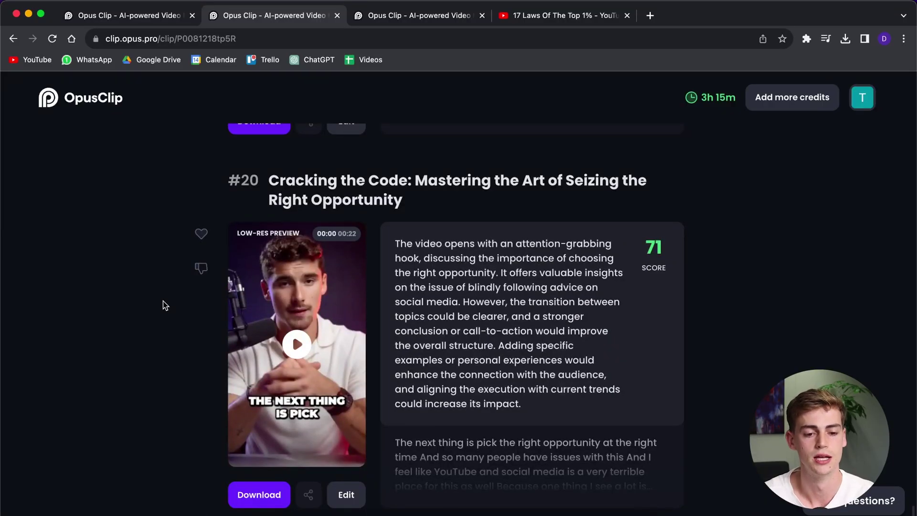
Scroll the results to clip #1, 'Unlocking the Secrets of Banking and Finance at an Early Age', scoring 99.
{"action": "scroll", "coordinate": [162, 306], "scroll_direction": "up", "scroll_amount": 20}
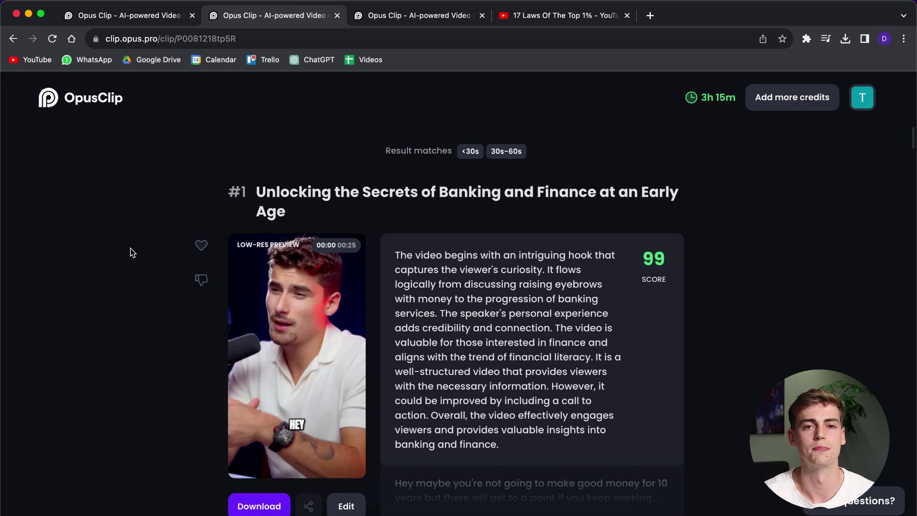
{"action": "scroll", "coordinate": [185, 374], "scroll_direction": "down", "scroll_amount": 1}
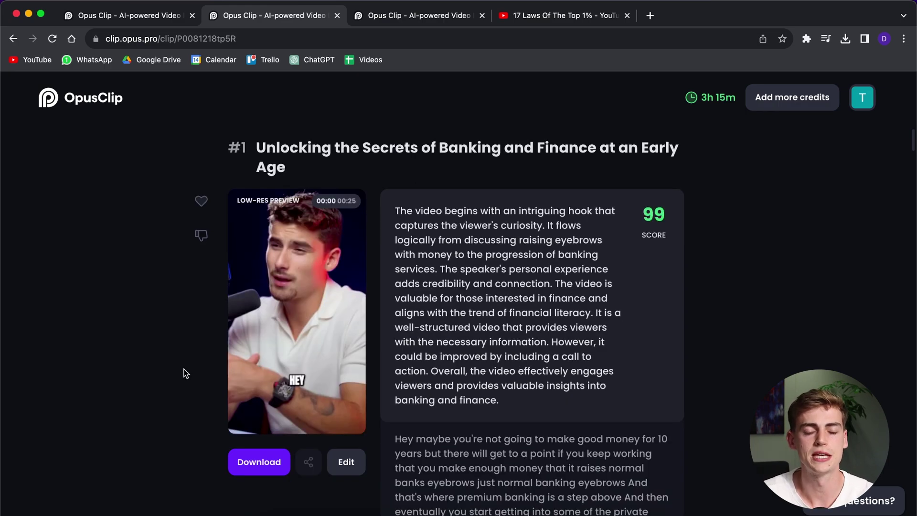
{"action": "left_click", "coordinate": [346, 461]}
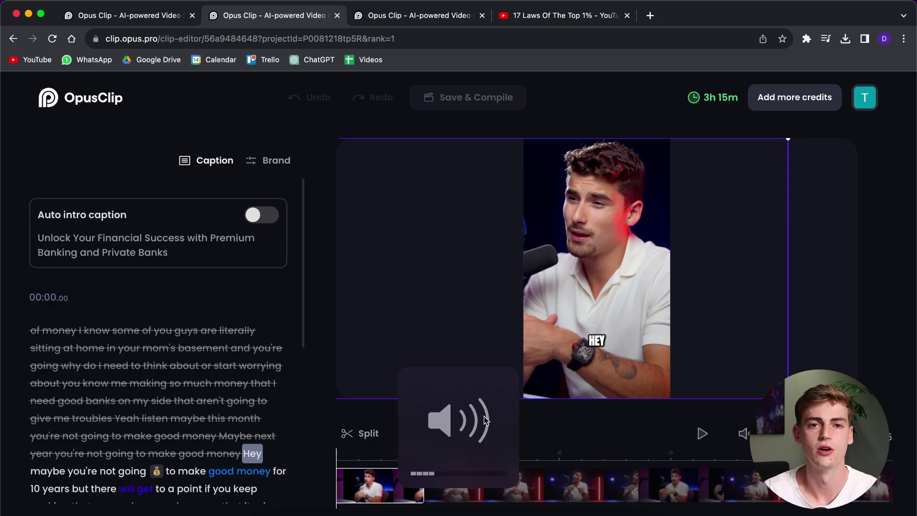
{"action": "key", "text": "space"}
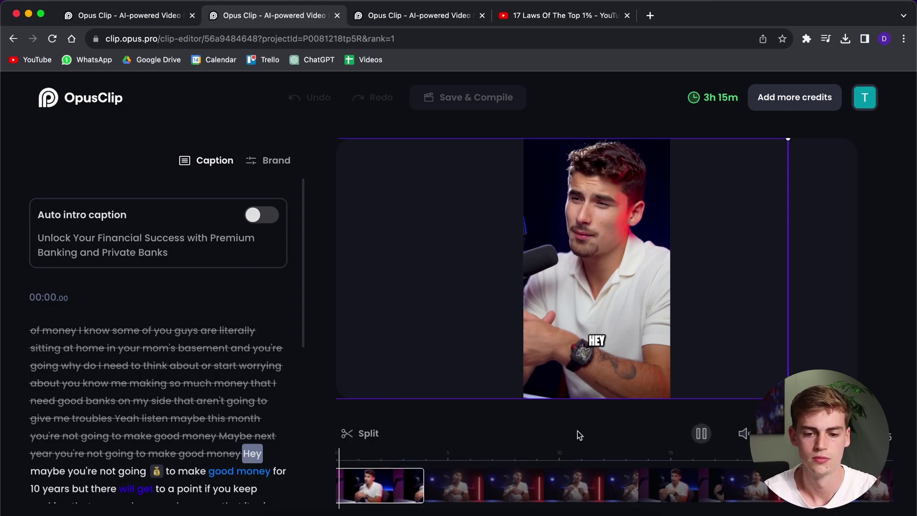
{"action": "key", "text": "XF86AudioRaiseVolume"}
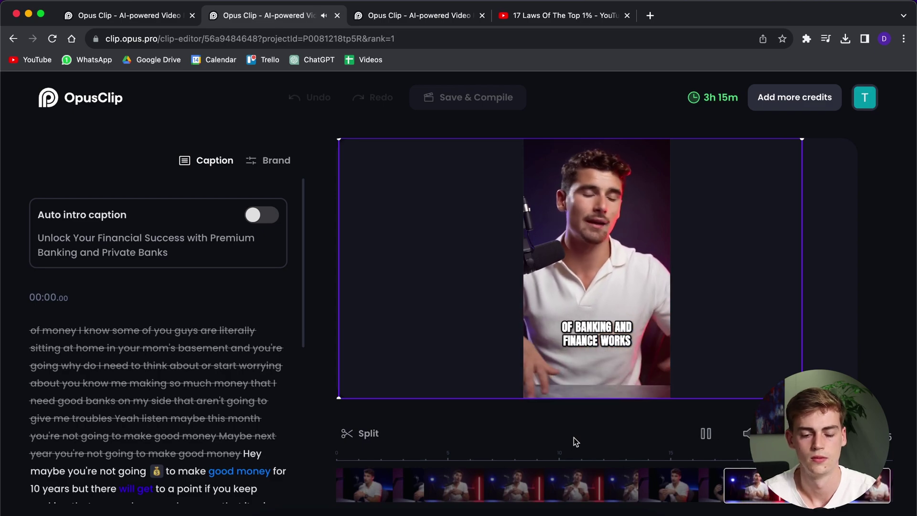
{"action": "key", "text": "space"}
{"action": "left_click", "coordinate": [366, 487]}
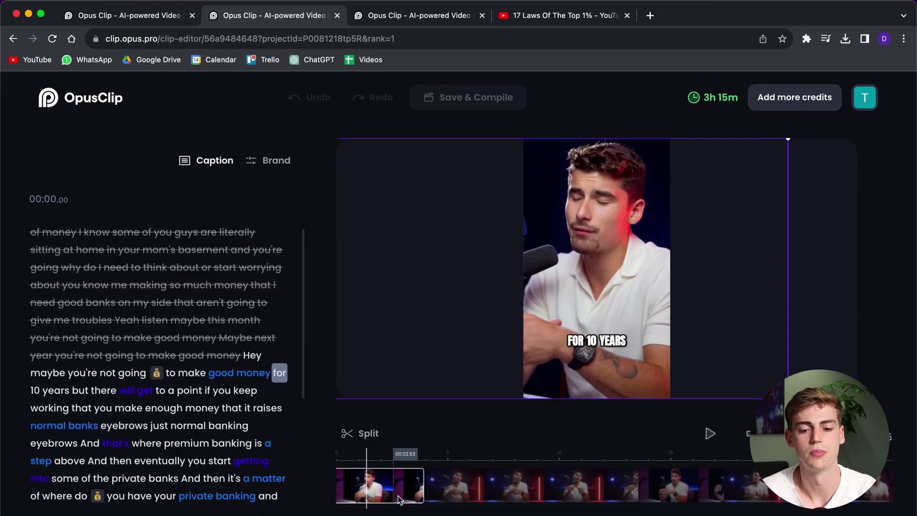
{"action": "left_click", "coordinate": [477, 485]}
{"action": "left_click", "coordinate": [664, 477]}
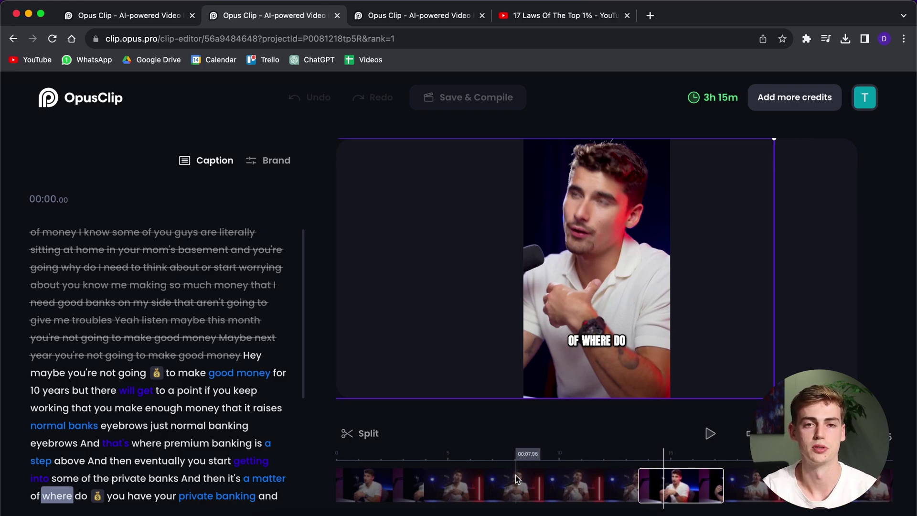
{"action": "left_click", "coordinate": [47, 372]}
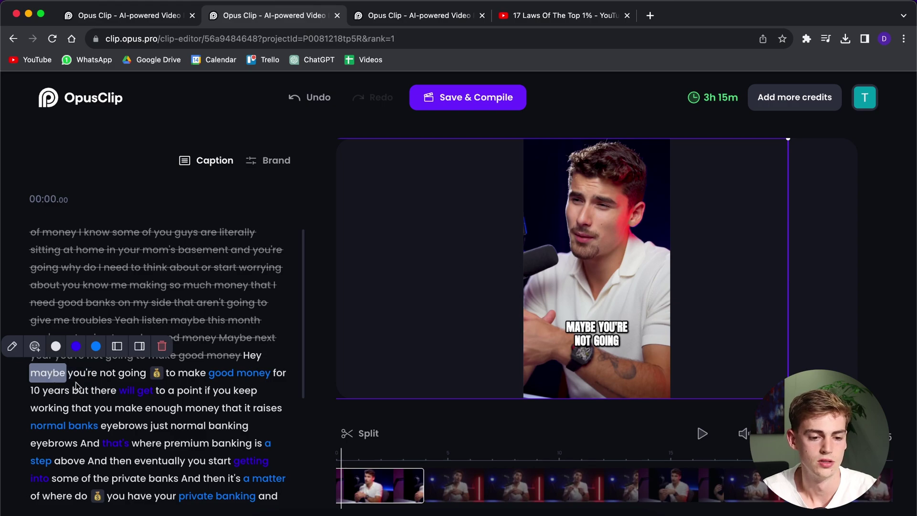
{"action": "left_click", "coordinate": [108, 373]}
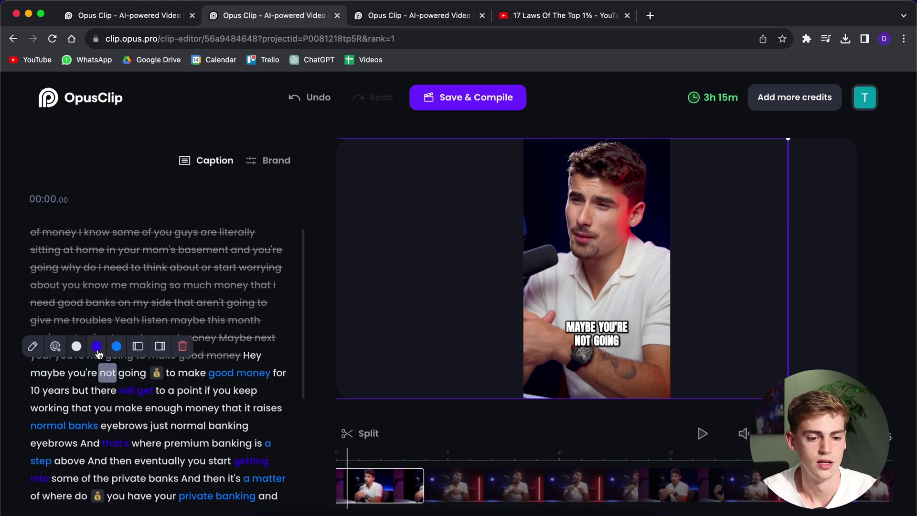
Set the caption position to Bottom in the Brand settings.
{"action": "left_click", "coordinate": [270, 163]}
{"action": "scroll", "coordinate": [201, 294], "scroll_direction": "up", "scroll_amount": 3}
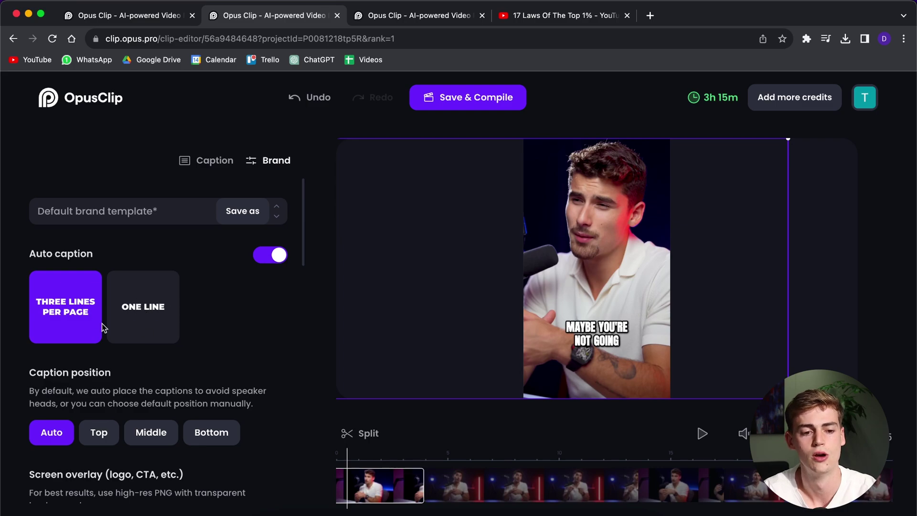
{"action": "scroll", "coordinate": [247, 236], "scroll_direction": "down", "scroll_amount": 2}
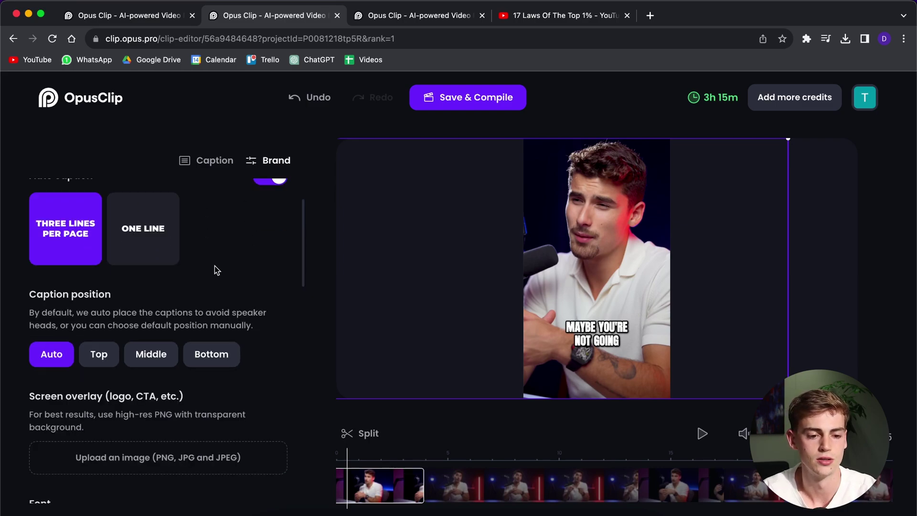
{"action": "left_click", "coordinate": [113, 353]}
{"action": "left_click", "coordinate": [147, 356]}
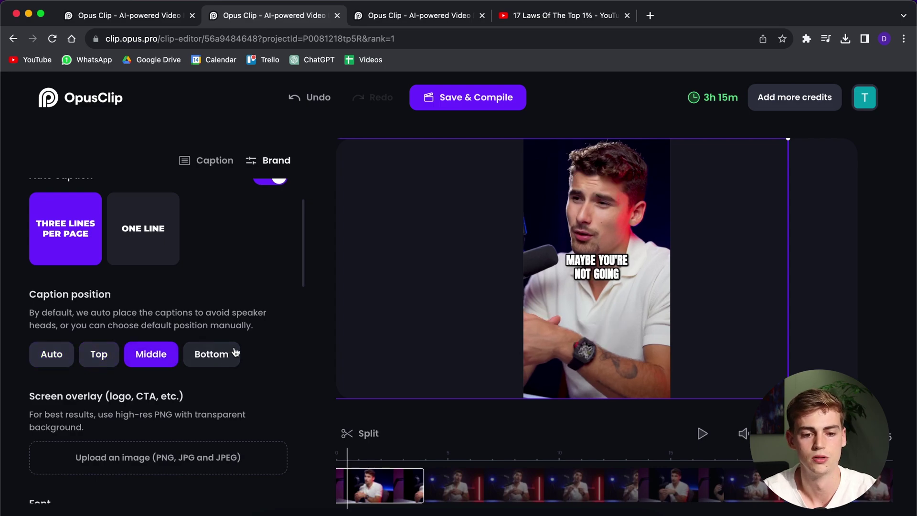
{"action": "left_click", "coordinate": [228, 356]}
{"action": "scroll", "coordinate": [184, 300], "scroll_direction": "down", "scroll_amount": 3}
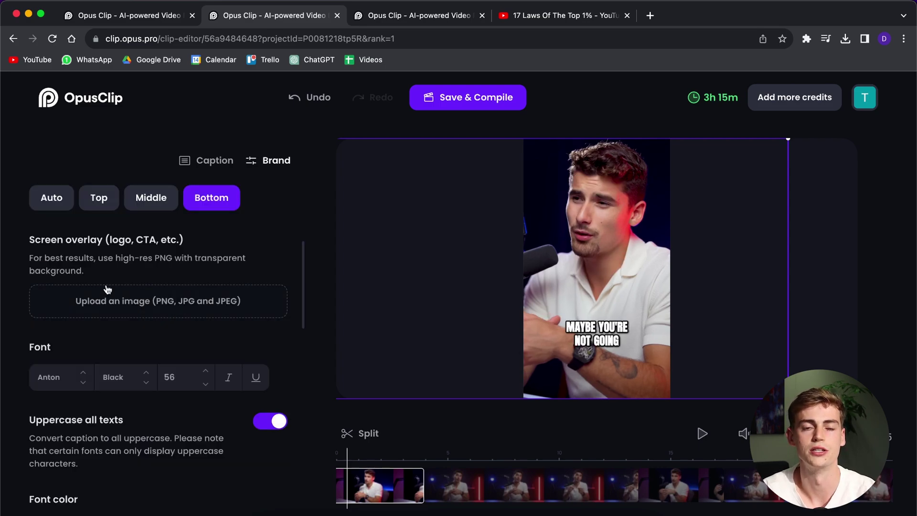
{"action": "scroll", "coordinate": [108, 289], "scroll_direction": "up", "scroll_amount": 2}
{"action": "scroll", "coordinate": [74, 313], "scroll_direction": "down", "scroll_amount": 3}
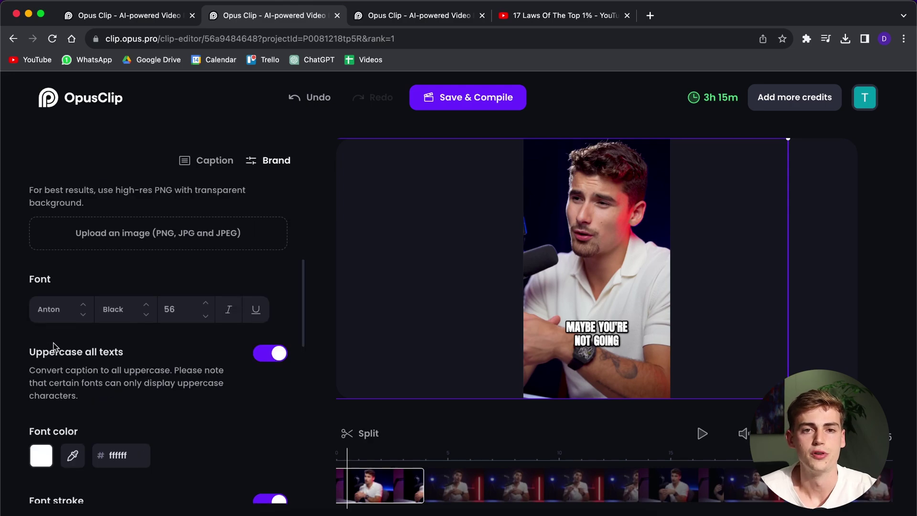
Change the AI keyword highlight colours to yellow F7EE05 and green 1EFF03.
{"action": "left_click", "coordinate": [58, 314]}
{"action": "scroll", "coordinate": [43, 383], "scroll_direction": "down", "scroll_amount": 2}
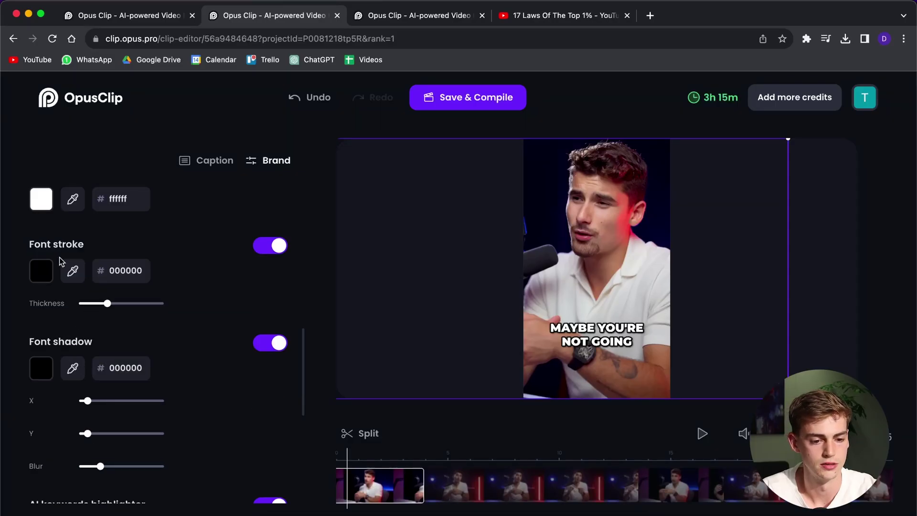
{"action": "scroll", "coordinate": [119, 353], "scroll_direction": "down", "scroll_amount": 3}
{"action": "left_click", "coordinate": [42, 400]}
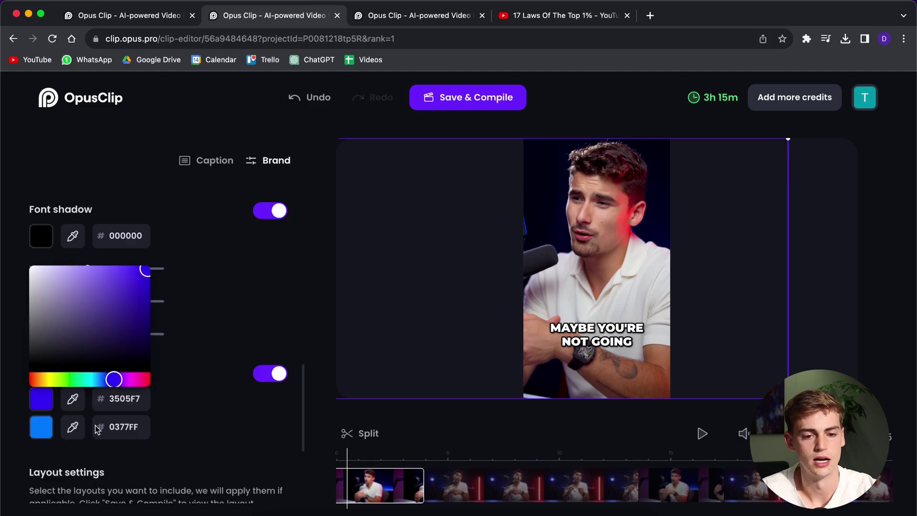
{"action": "left_click_drag", "start_coordinate": [77, 381], "coordinate": [50, 379]}
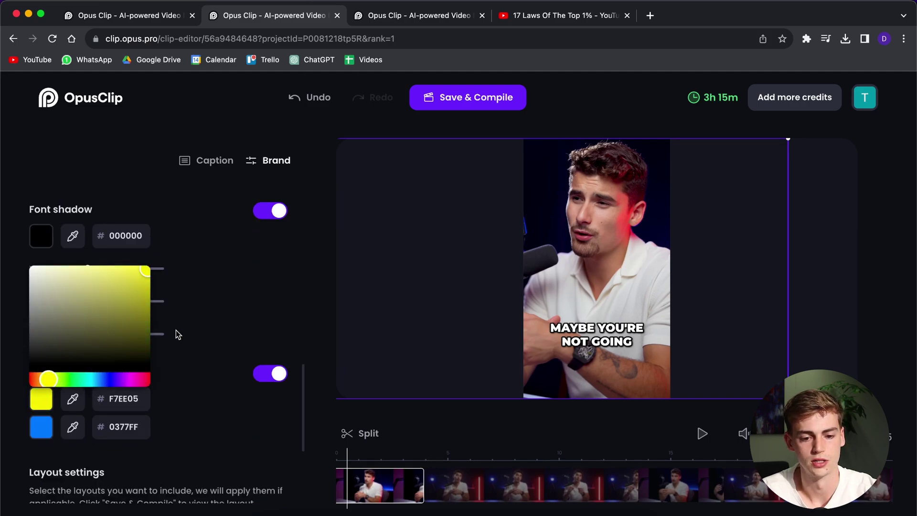
{"action": "left_click", "coordinate": [199, 316]}
{"action": "left_click", "coordinate": [46, 434]}
{"action": "left_click_drag", "start_coordinate": [98, 403], "coordinate": [68, 403]}
Preview the clip's yellow and green keyword captions in the Caption tab, then Save & Compile.
{"action": "left_click", "coordinate": [195, 159]}
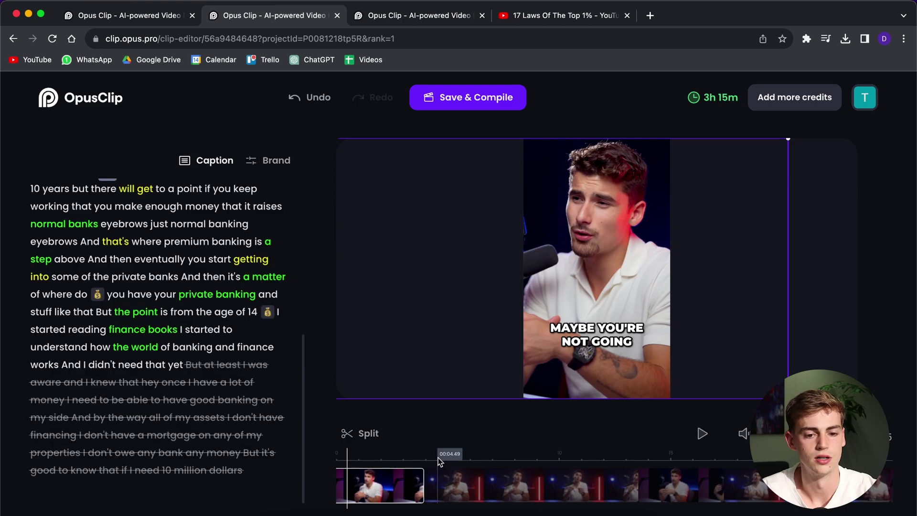
{"action": "key", "text": "space"}
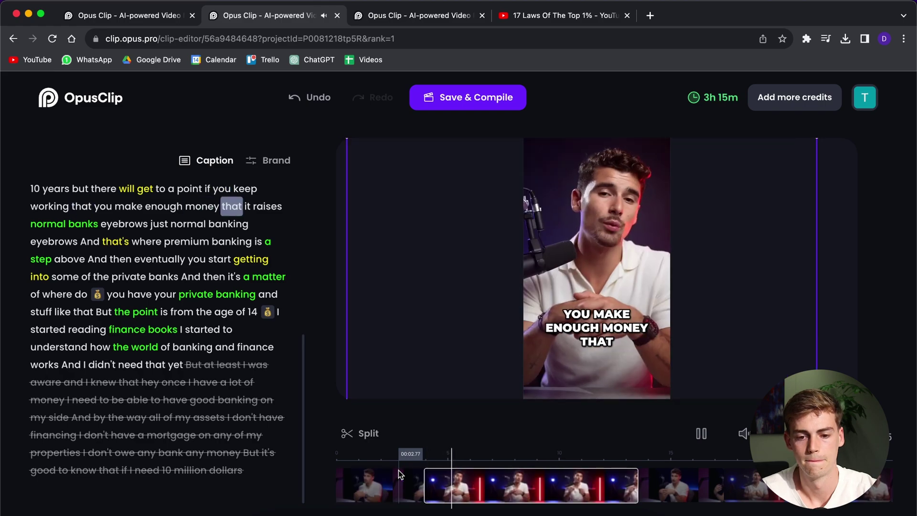
{"action": "key", "text": "space"}
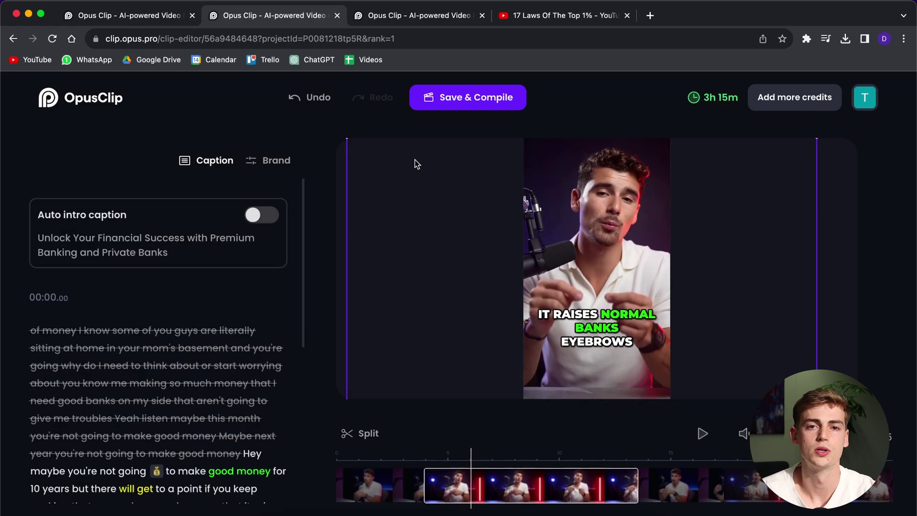
{"action": "left_click", "coordinate": [434, 99]}
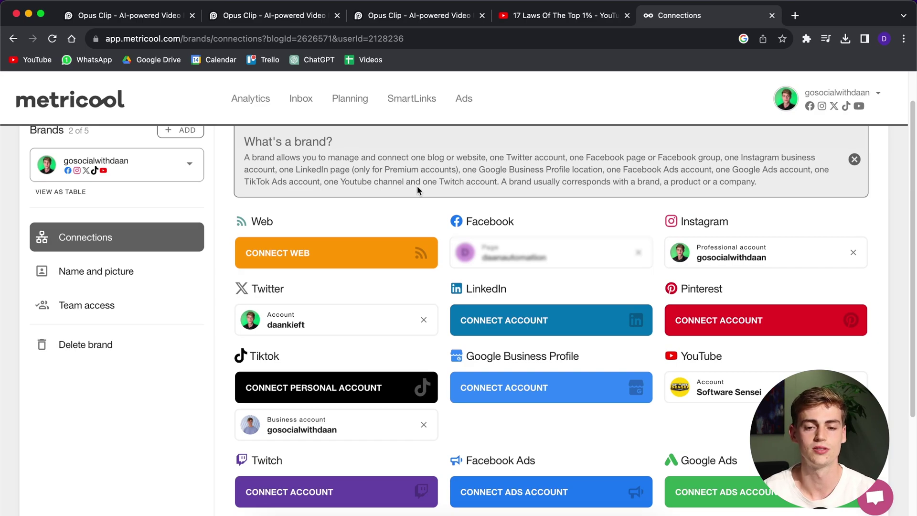
Scroll down through Metricool's brand Connections page.
{"action": "scroll", "coordinate": [375, 260], "scroll_direction": "down", "scroll_amount": 2}
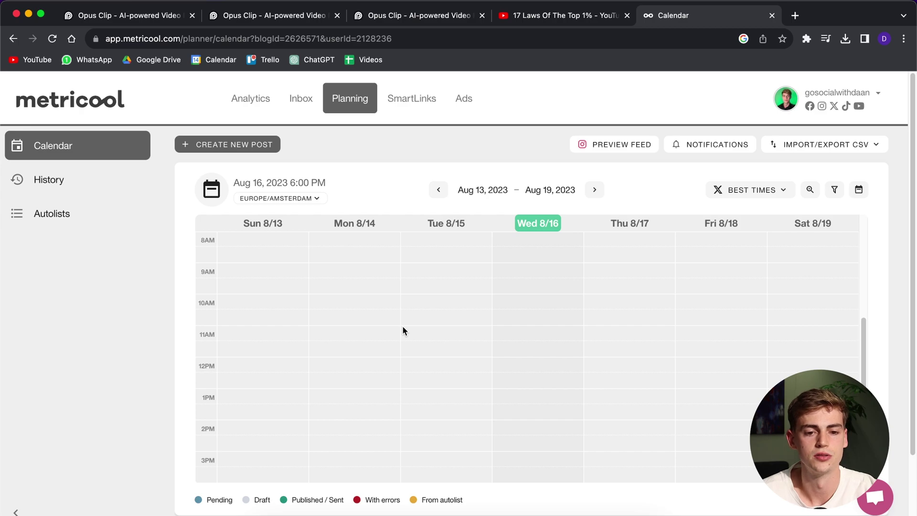
Create a blank Aug 16, 6:10 PM post for four networks, leaving X off, and choose Add video.
{"action": "left_click", "coordinate": [359, 107]}
{"action": "left_click", "coordinate": [227, 145]}
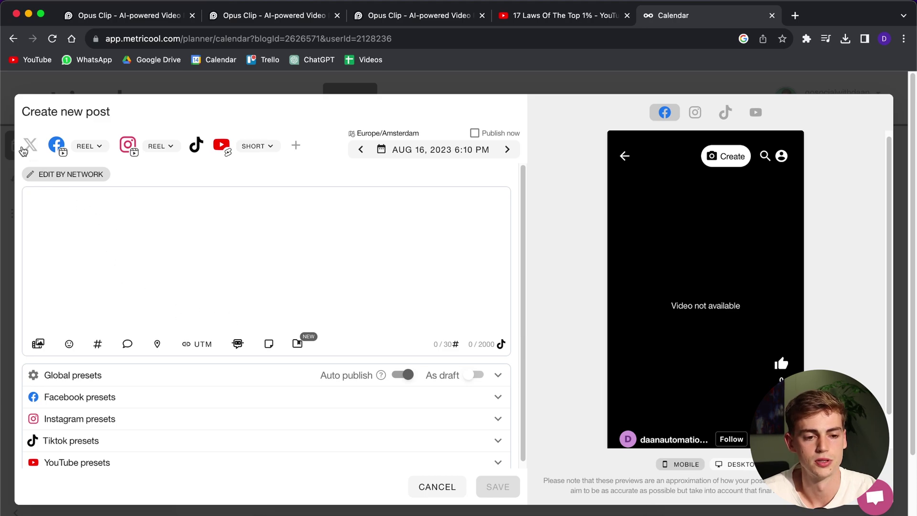
{"action": "left_click", "coordinate": [30, 149]}
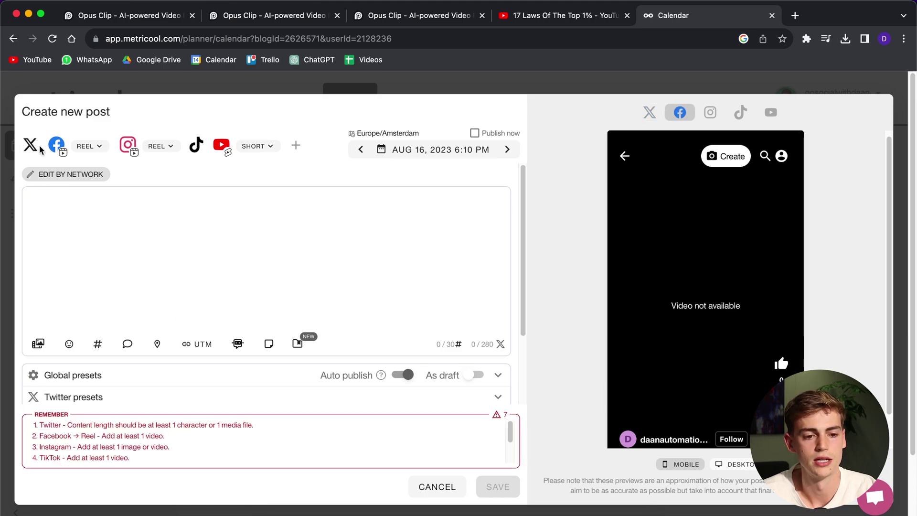
{"action": "left_click", "coordinate": [29, 149]}
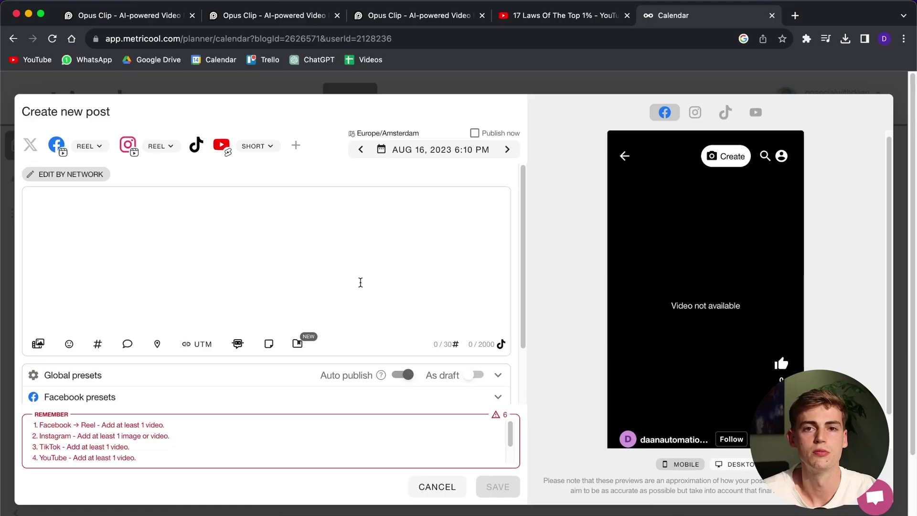
{"action": "left_click", "coordinate": [38, 344]}
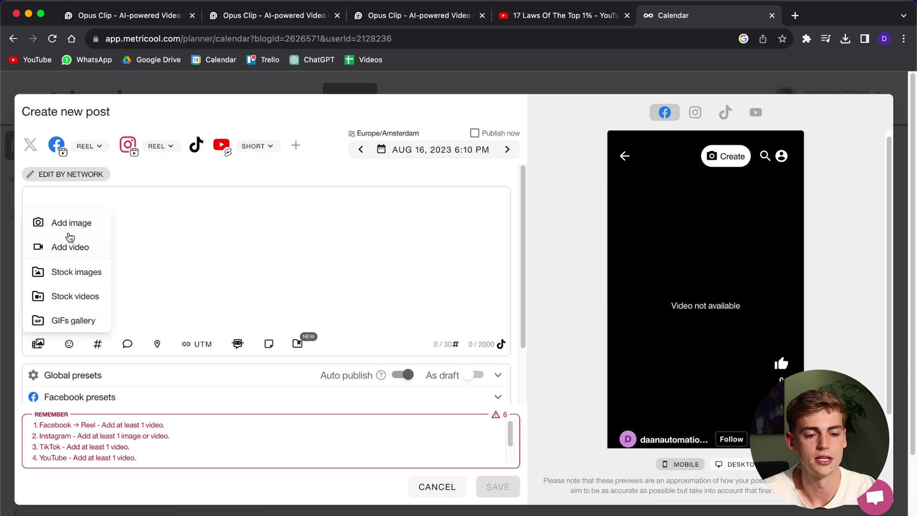
{"action": "left_click", "coordinate": [68, 245]}
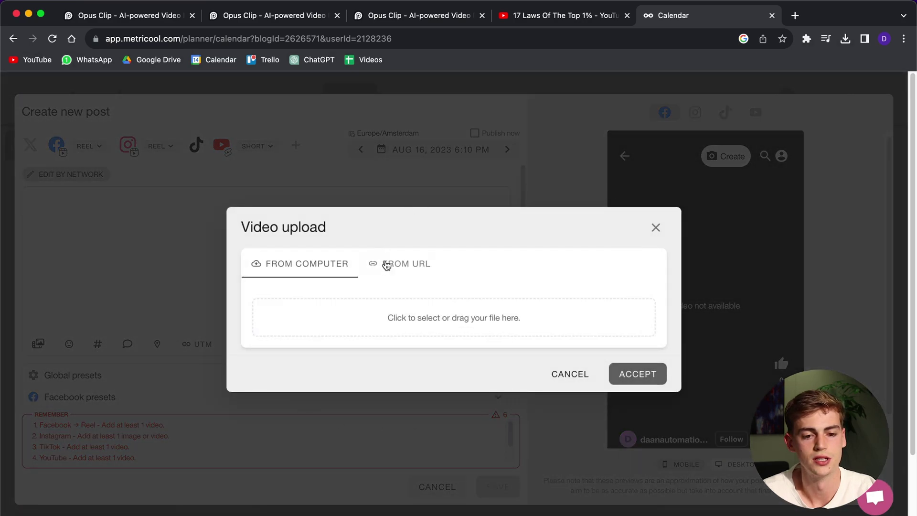
Attach the downloaded Opus Clip video from the computer and pause its preview.
{"action": "left_click", "coordinate": [434, 316]}
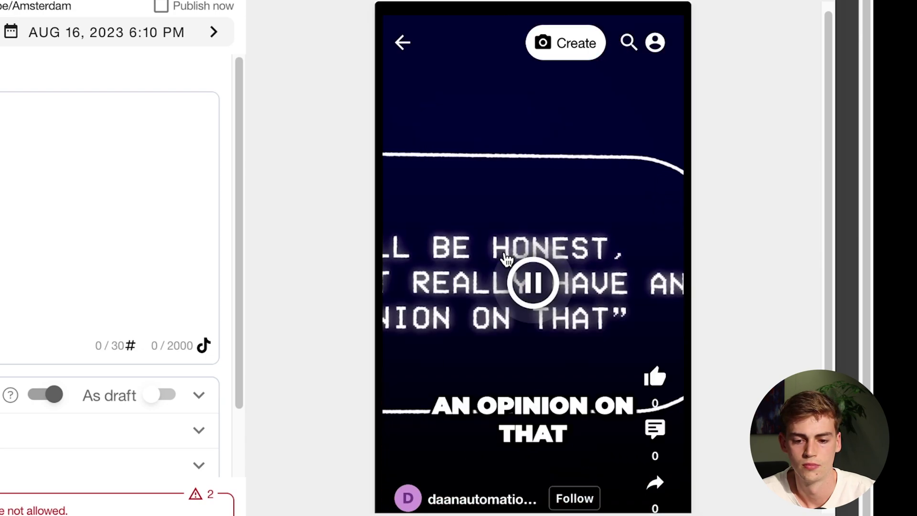
{"action": "left_click", "coordinate": [501, 255]}
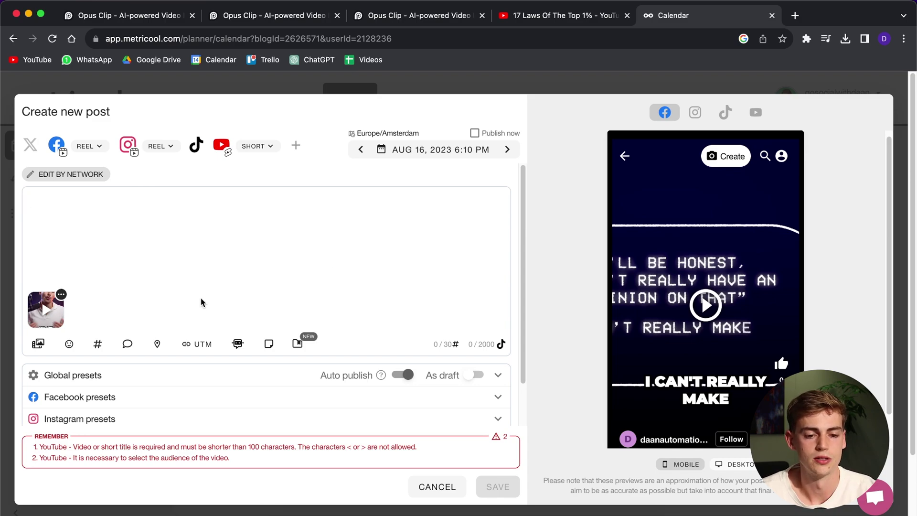
Open Metricool's AI text generator, dismiss it, and open it again.
{"action": "left_click", "coordinate": [238, 344]}
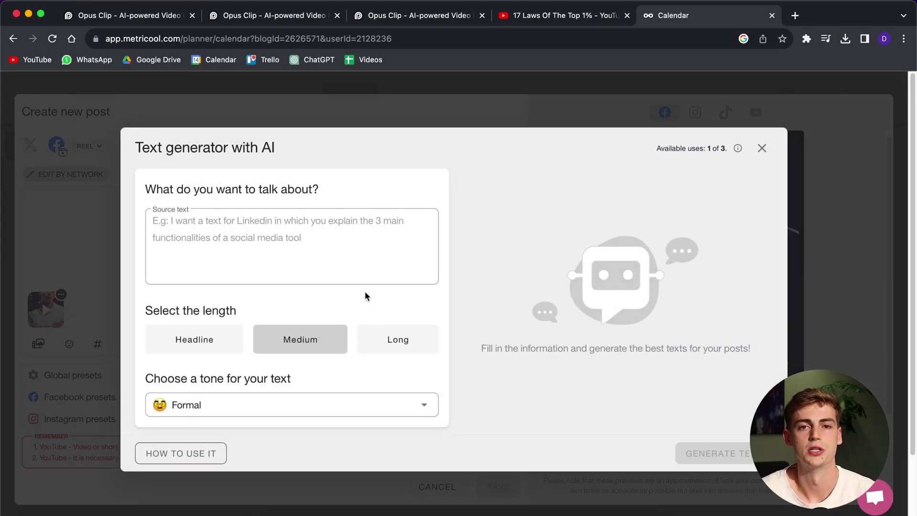
{"action": "key", "text": "Escape"}
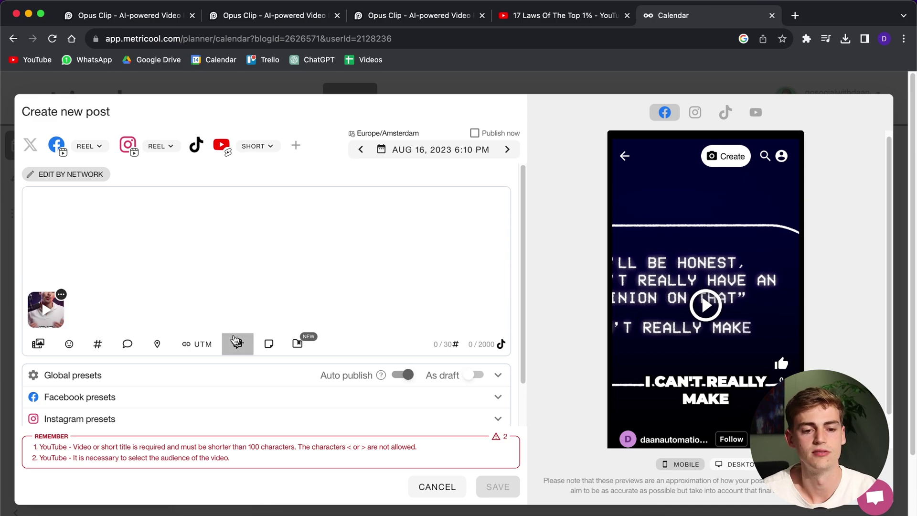
{"action": "left_click", "coordinate": [236, 342]}
Copy the clip's transcript from Opus Clip and paste it into the AI generator's Source text.
{"action": "left_click", "coordinate": [252, 22]}
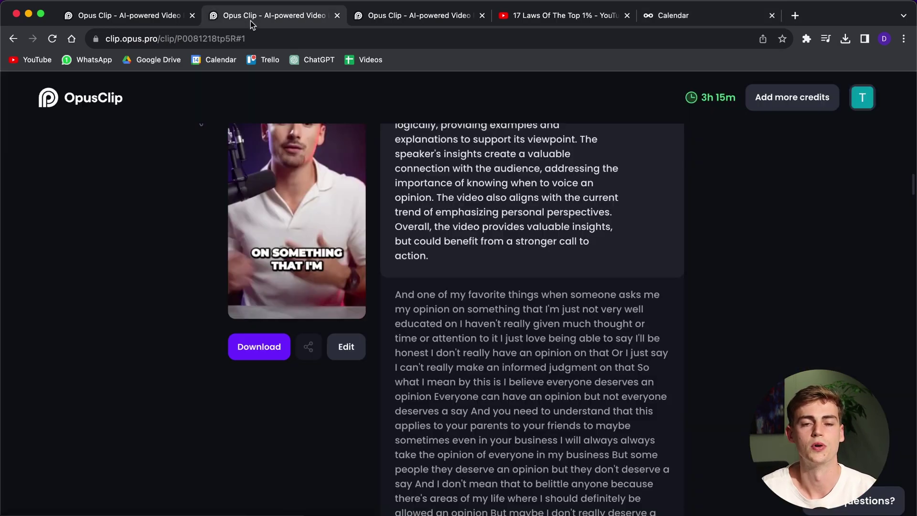
{"action": "scroll", "coordinate": [486, 306], "scroll_direction": "down", "scroll_amount": 3}
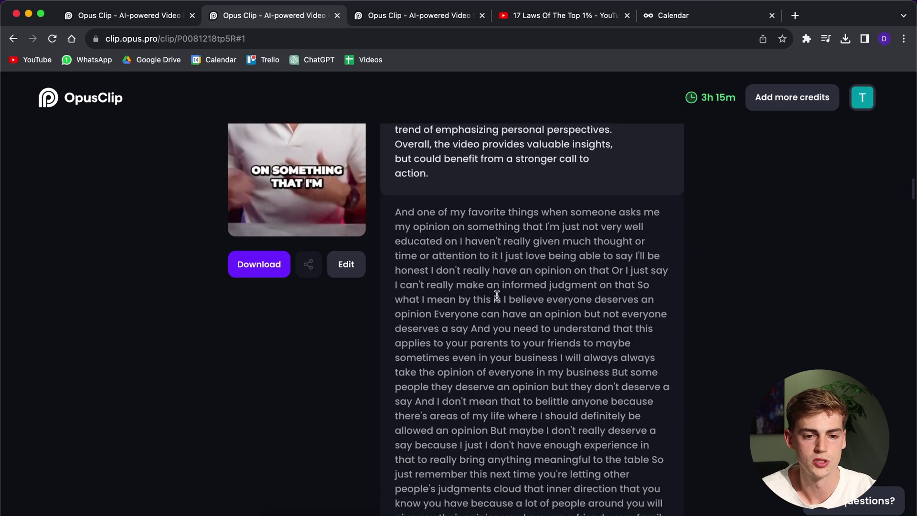
{"action": "left_click_drag", "start_coordinate": [397, 214], "coordinate": [606, 408]}
{"action": "scroll", "coordinate": [497, 256], "scroll_direction": "down", "scroll_amount": 4}
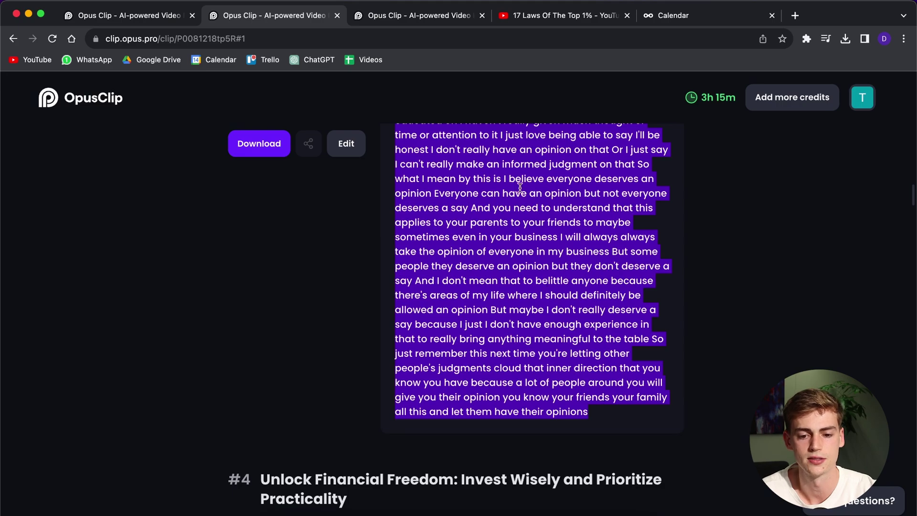
{"action": "key", "text": "super+c"}
{"action": "key", "text": "super+5"}
{"action": "key", "text": "super+v"}
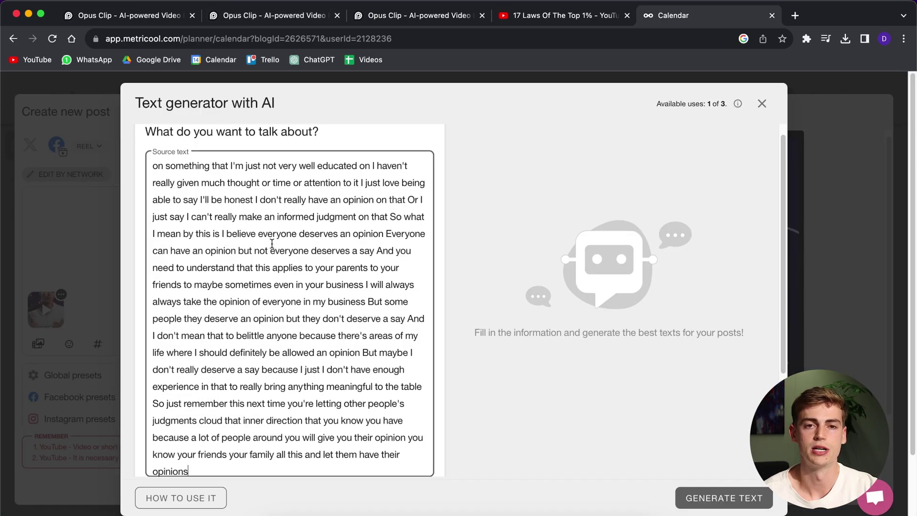
Generate Headline-length, Educational-tone AI captions and use suggestion Text 5 as the post caption.
{"action": "scroll", "coordinate": [471, 282], "scroll_direction": "down", "scroll_amount": 3}
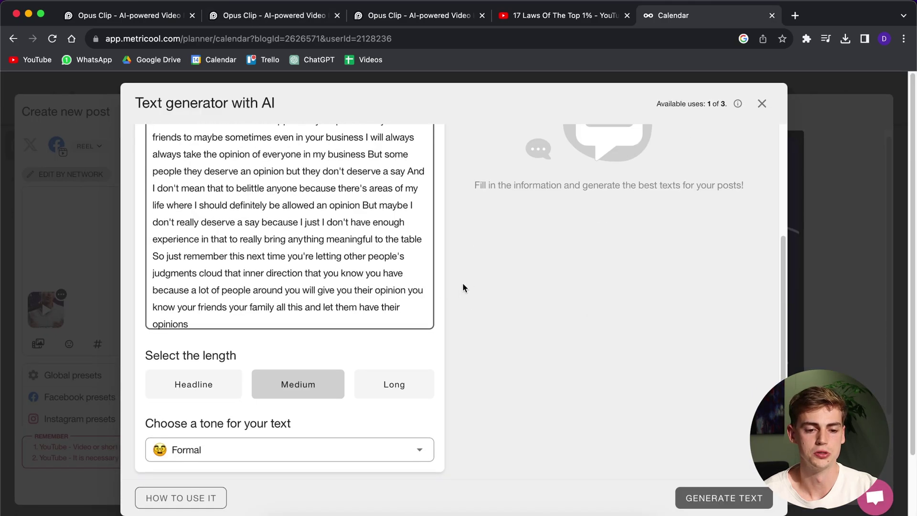
{"action": "left_click", "coordinate": [216, 392]}
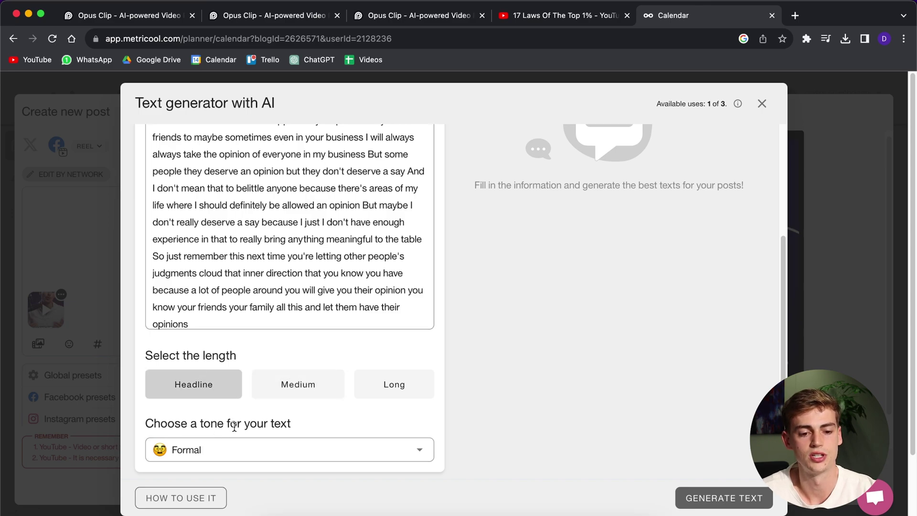
{"action": "left_click", "coordinate": [271, 455]}
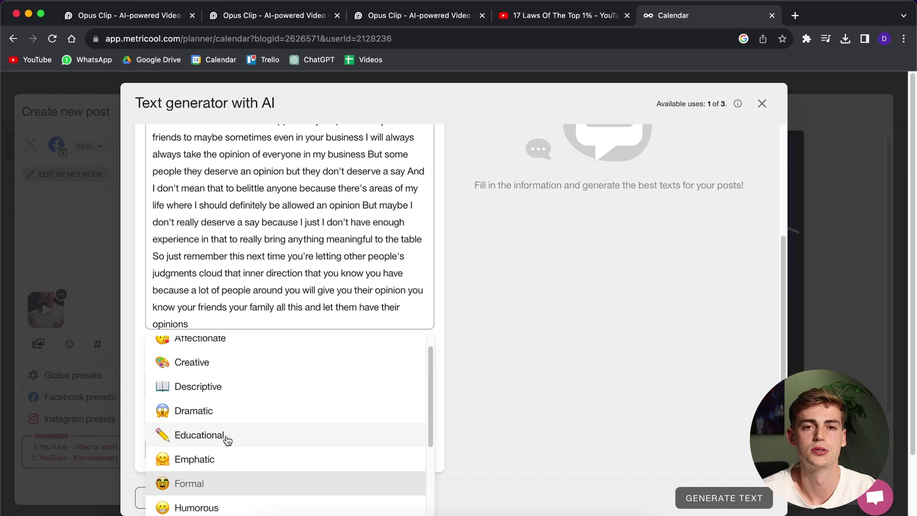
{"action": "left_click", "coordinate": [227, 440]}
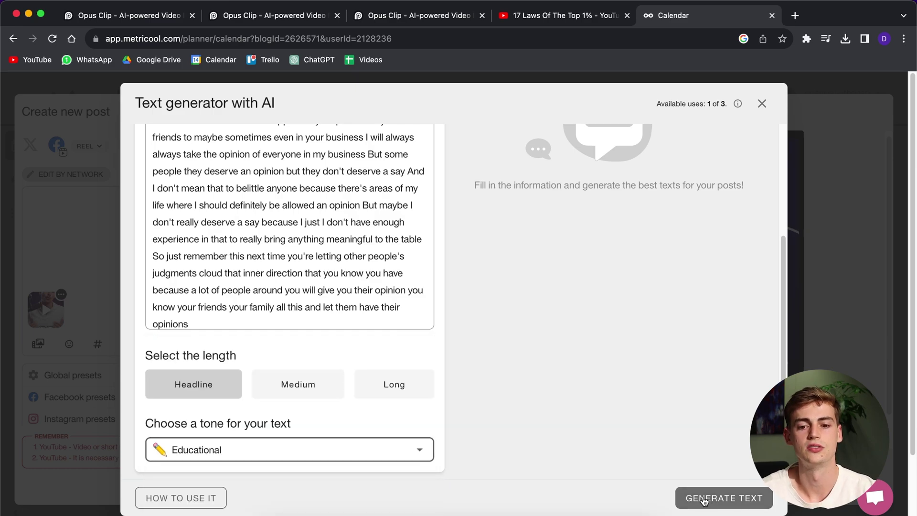
{"action": "left_click", "coordinate": [704, 499]}
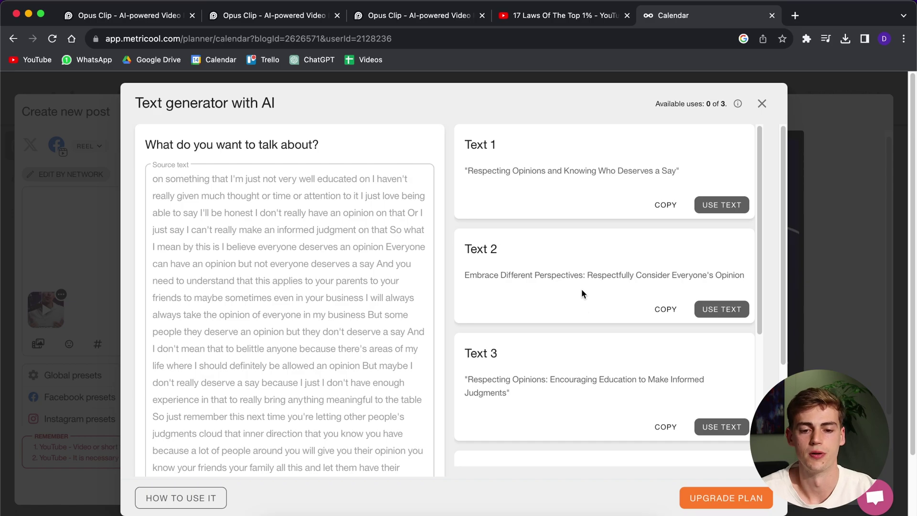
{"action": "scroll", "coordinate": [580, 288], "scroll_direction": "down", "scroll_amount": 4}
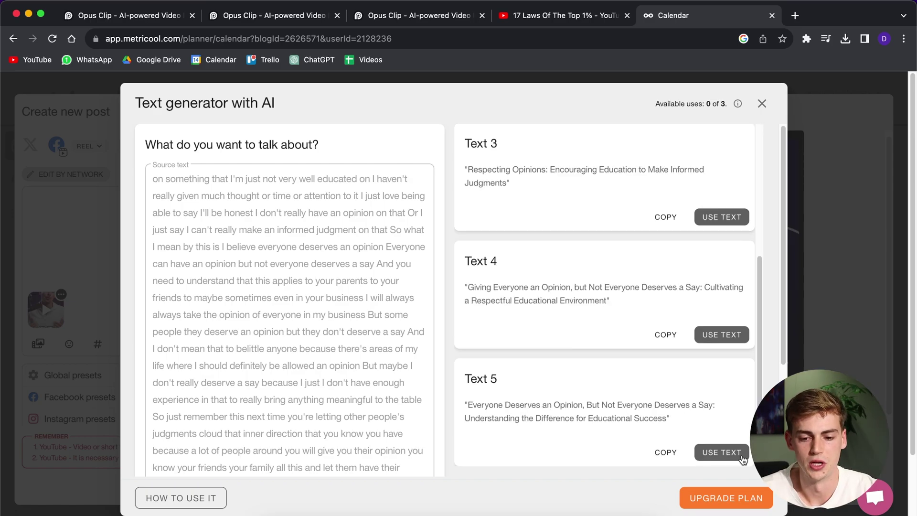
{"action": "left_click", "coordinate": [721, 452]}
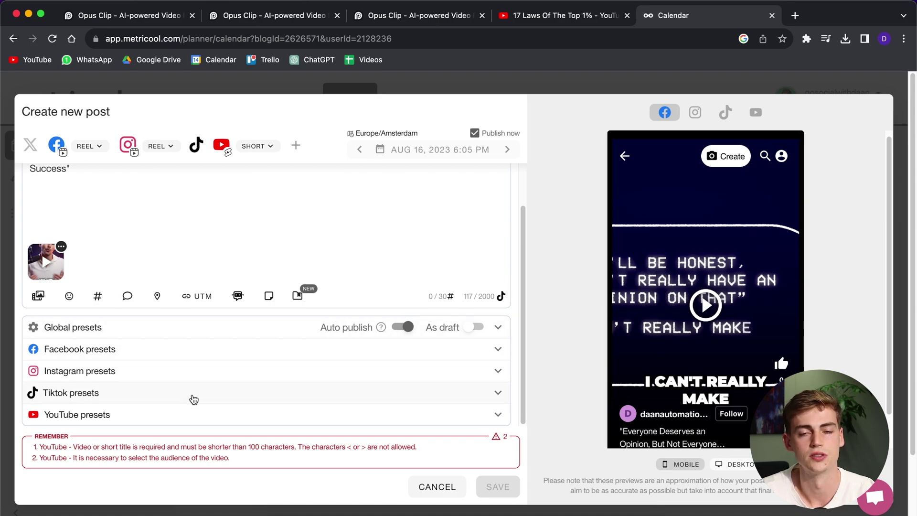
Set the YouTube Short's audience to not made for kids and its privacy to Private.
{"action": "left_click", "coordinate": [162, 309]}
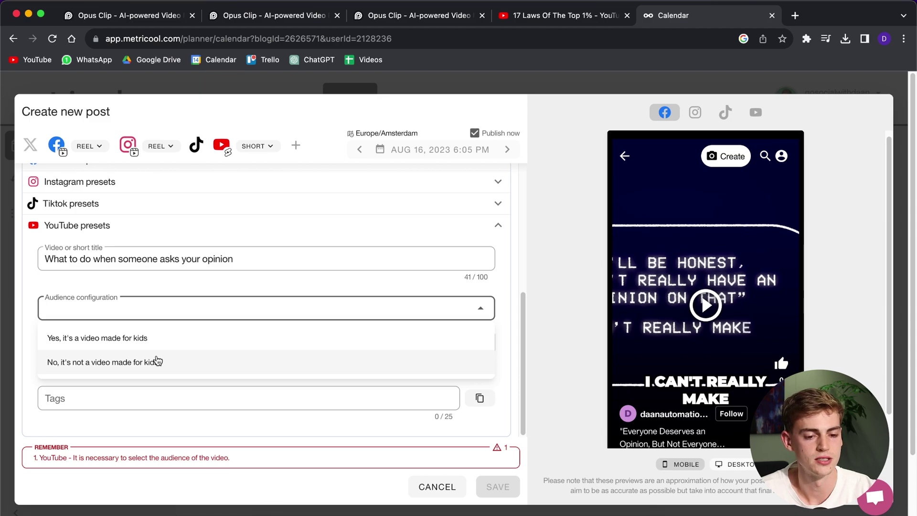
{"action": "left_click", "coordinate": [158, 361]}
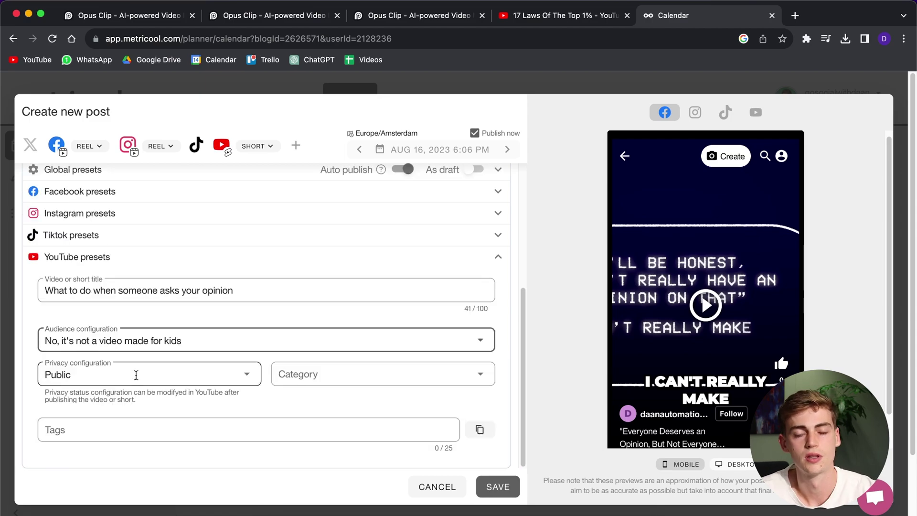
{"action": "left_click", "coordinate": [140, 377]}
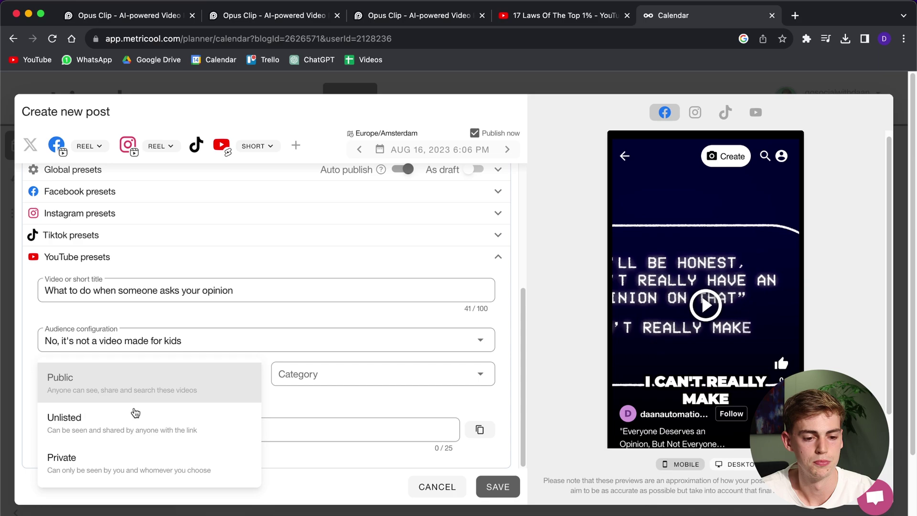
{"action": "left_click", "coordinate": [81, 456]}
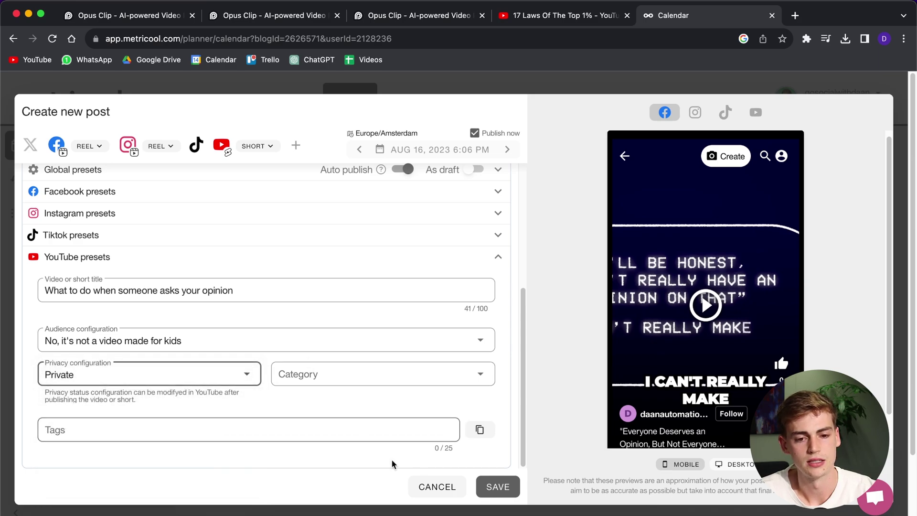
{"action": "scroll", "coordinate": [431, 416], "scroll_direction": "up", "scroll_amount": 5}
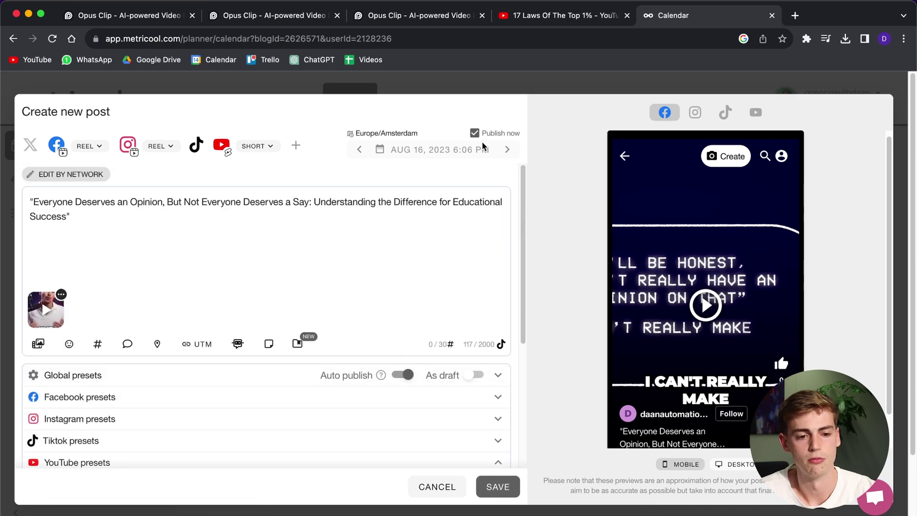
{"action": "left_click", "coordinate": [454, 150]}
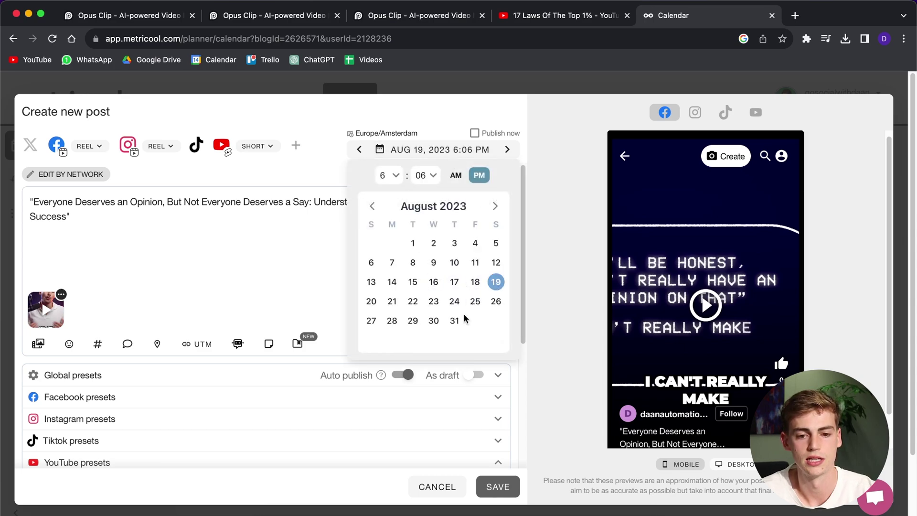
Confirm Aug 19 as the publish date and save the scheduled post.
{"action": "left_click", "coordinate": [319, 264]}
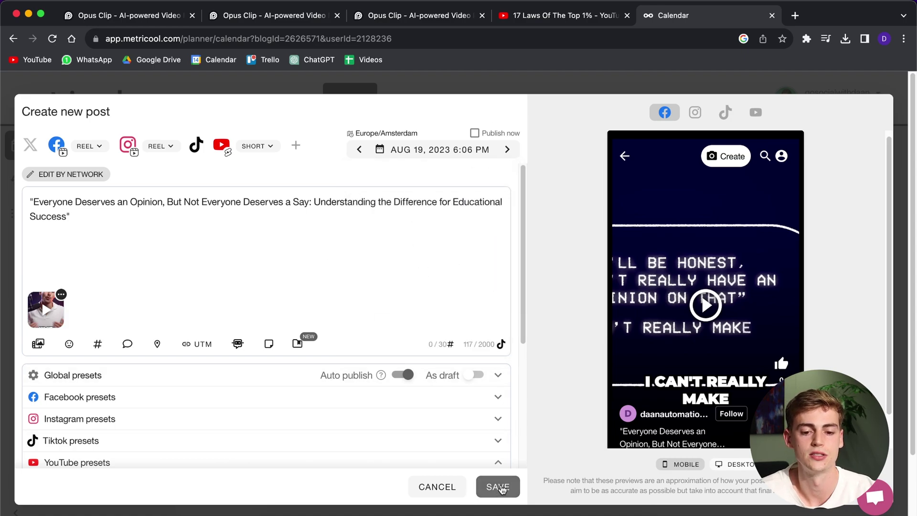
{"action": "left_click", "coordinate": [502, 489]}
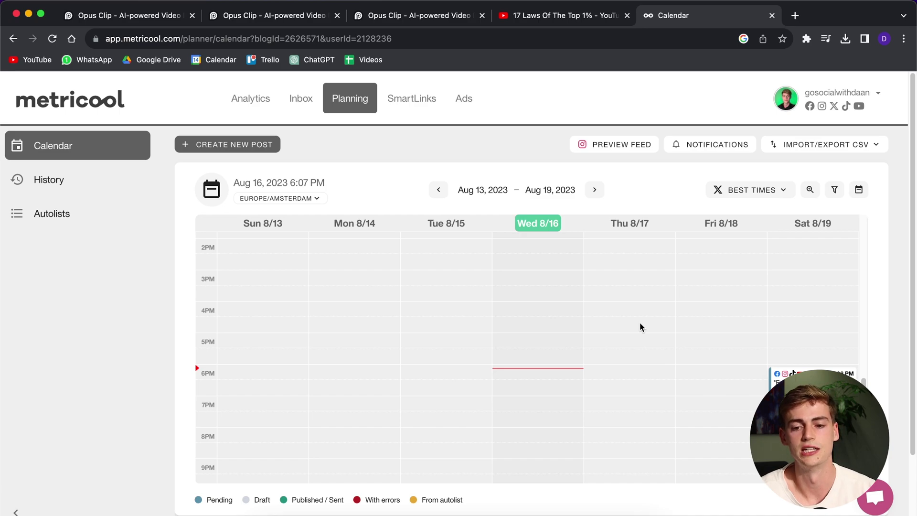
Scroll the calendar to the four-network post on Sat 8/19 at 6:06 PM.
{"action": "scroll", "coordinate": [711, 365], "scroll_direction": "down", "scroll_amount": 2}
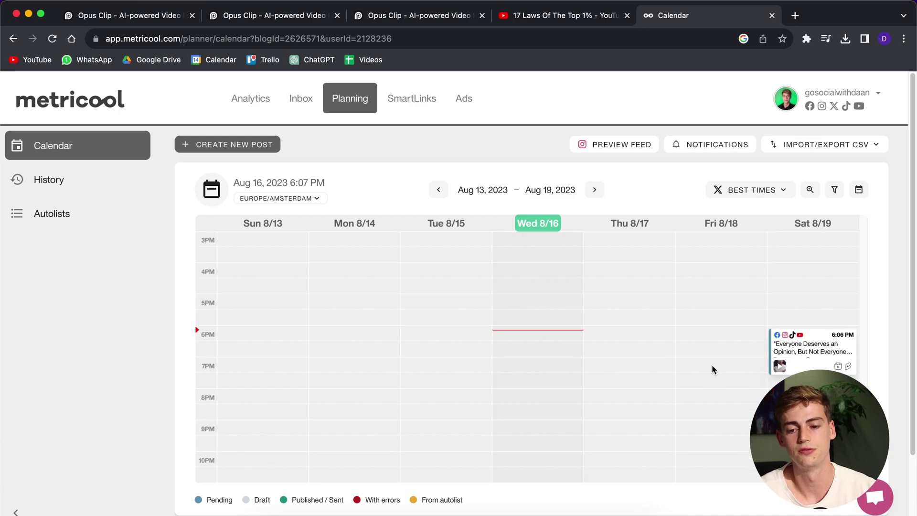